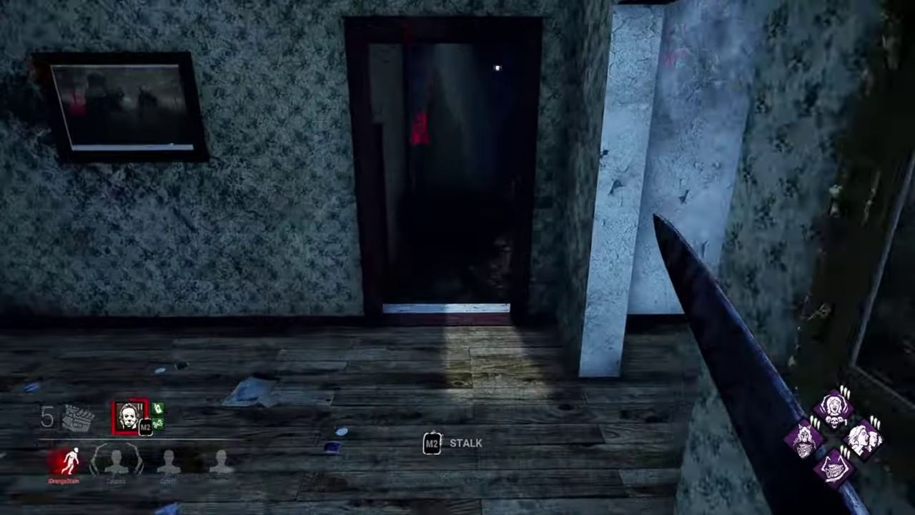
- Strike the survivor outside with the knife for +300
click(457, 257)
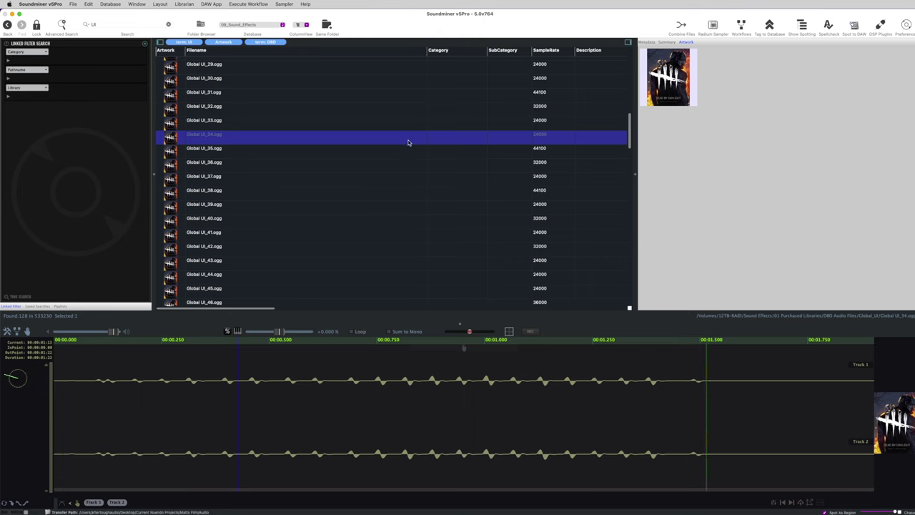
- Audition several Global UI .ogg sounds in Soundminer, including Global UI_100 and Global UI_101
key(Down)
key(Down)
key(Down)
scroll(388, 189, down, 15)
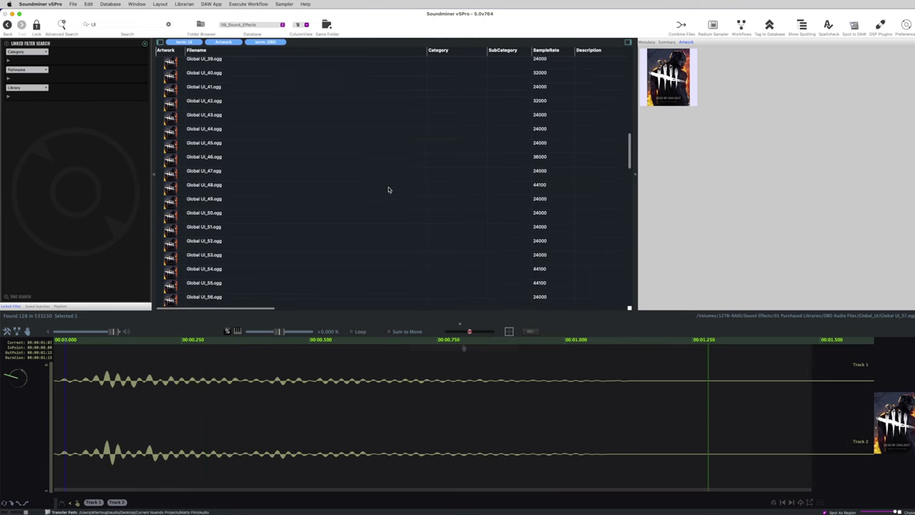
click(273, 109)
click(271, 83)
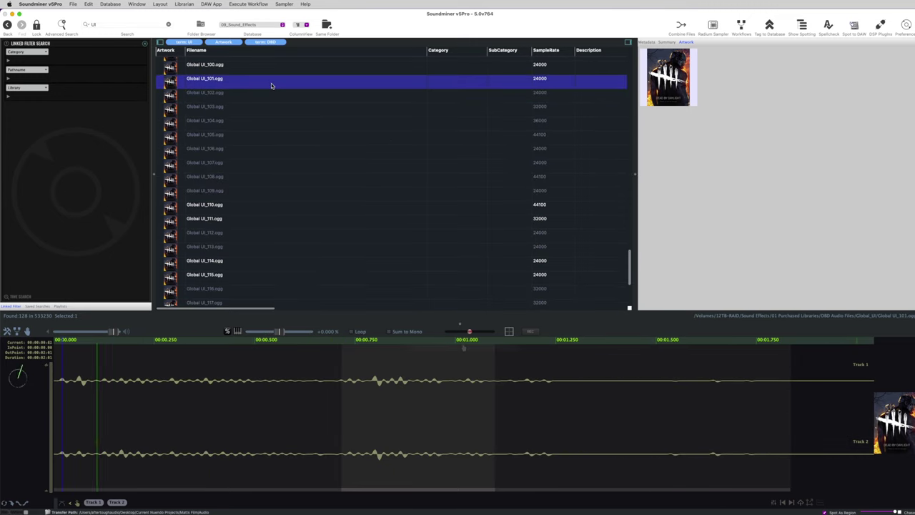
click(274, 69)
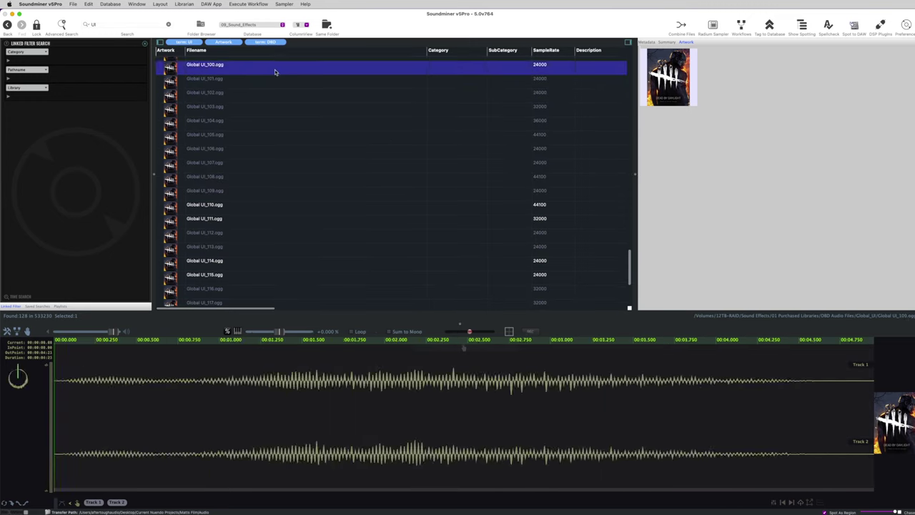
scroll(250, 93, up, 5)
click(227, 109)
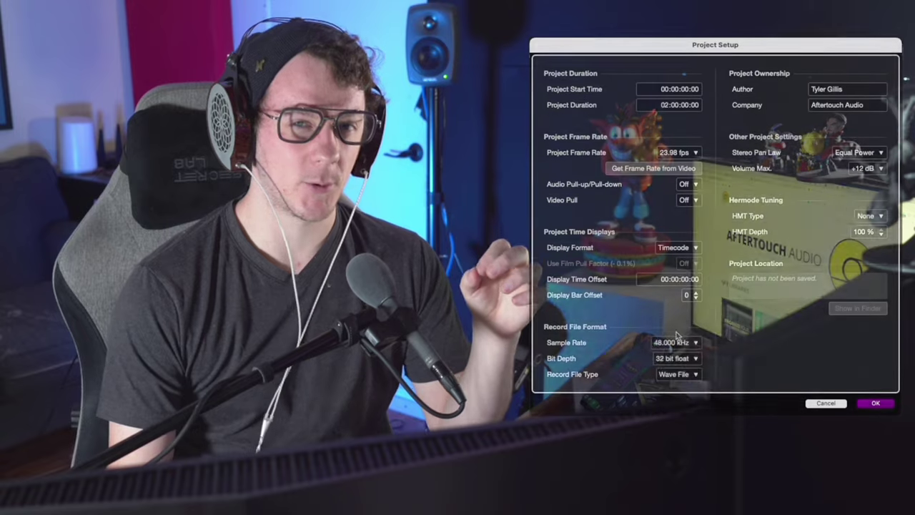
- Change the record sample rate to 96.000 kHz, then to 192.000 kHz
click(681, 342)
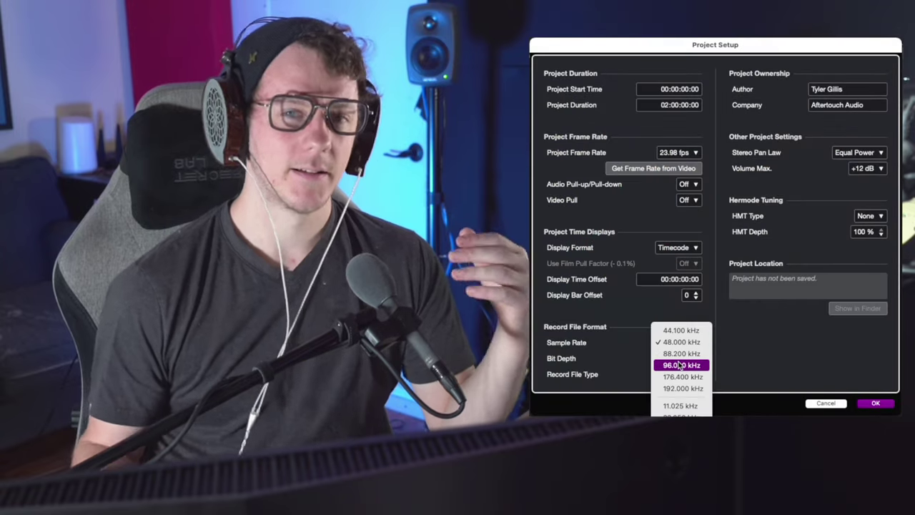
click(681, 364)
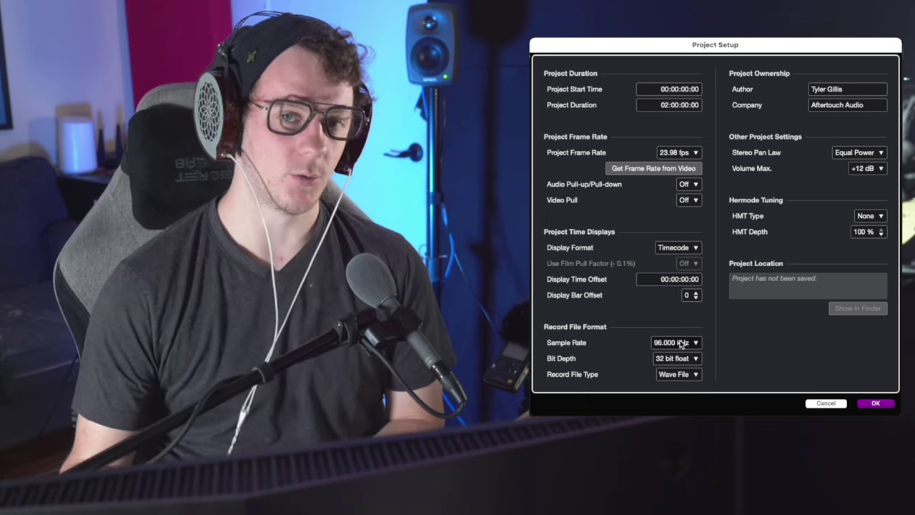
click(681, 343)
click(683, 365)
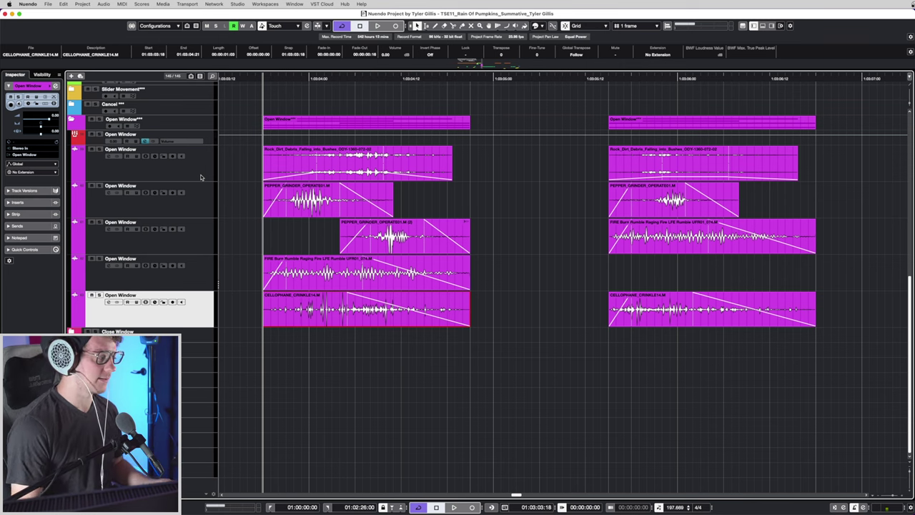
click(201, 178)
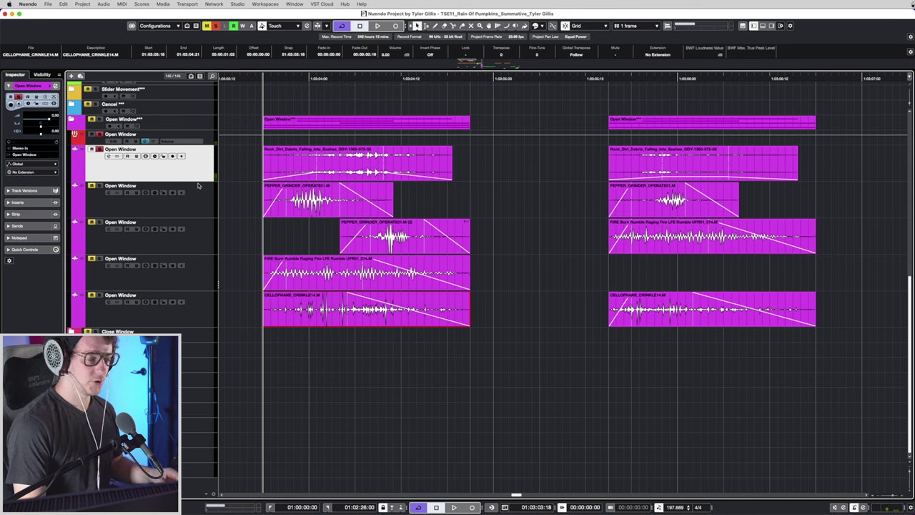
click(186, 205)
shift+click(196, 240)
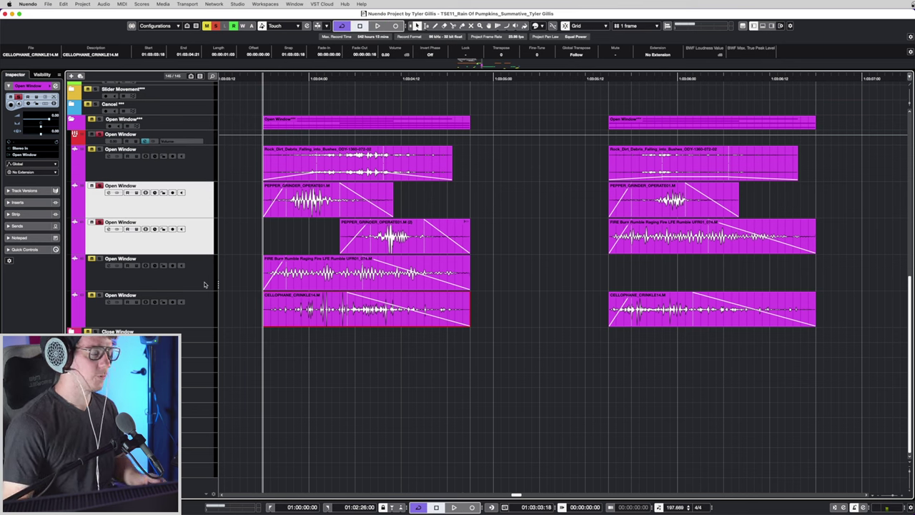
key(space)
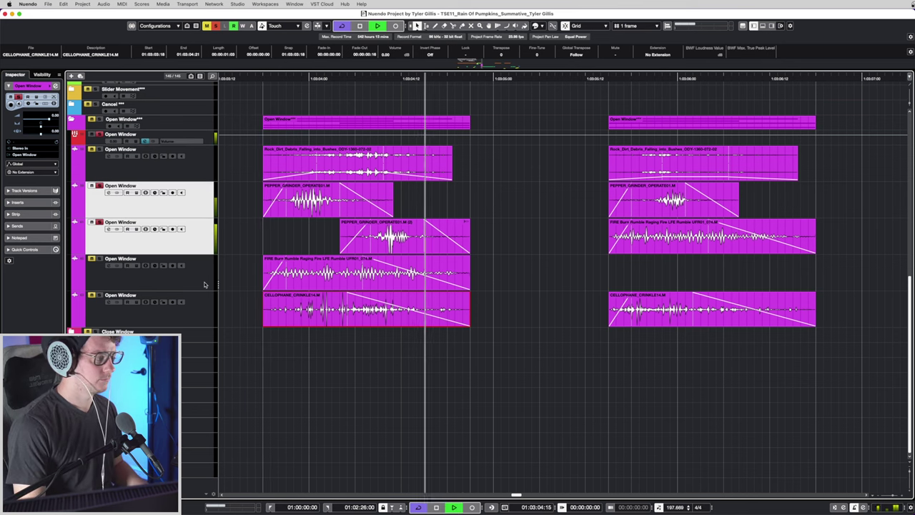
key(space)
click(190, 285)
key(space)
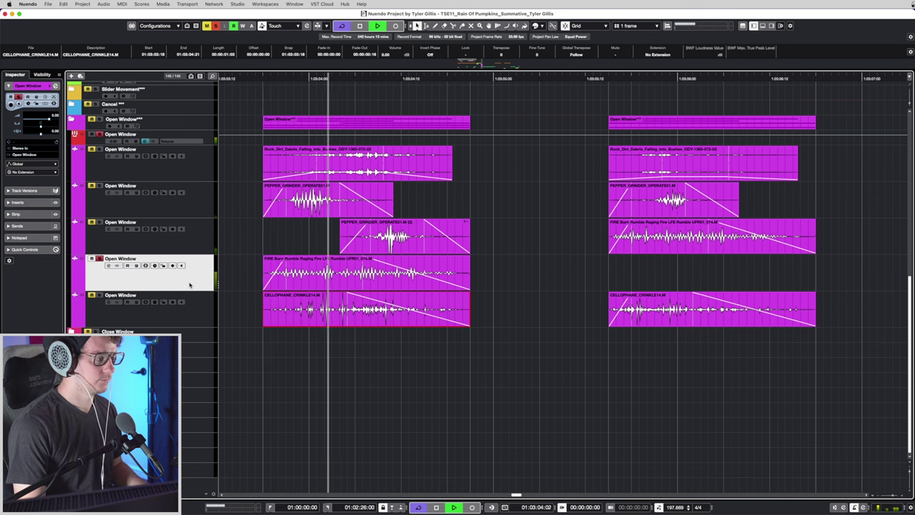
key(space)
click(181, 320)
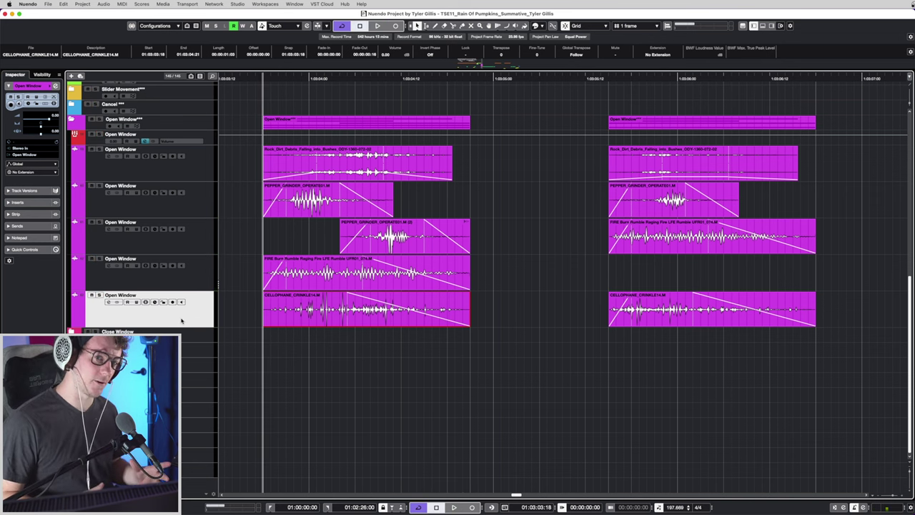
key(space)
key(space)
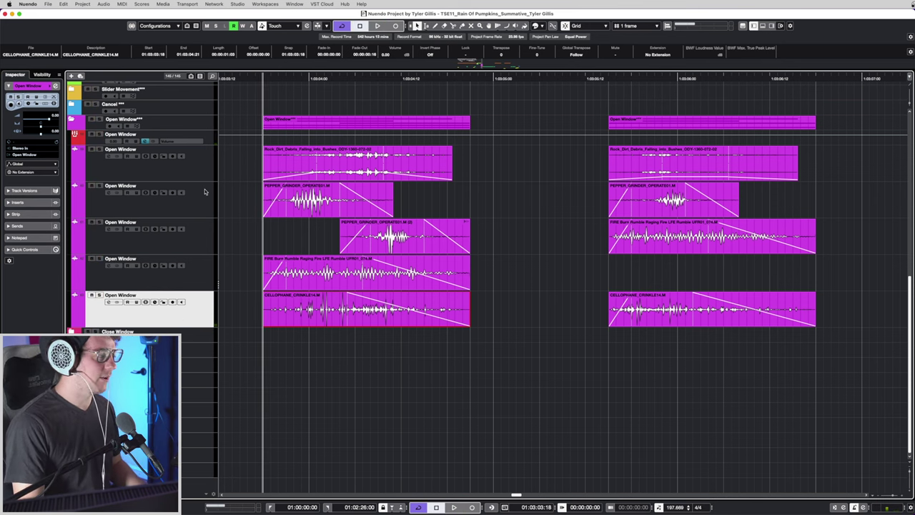
key(space)
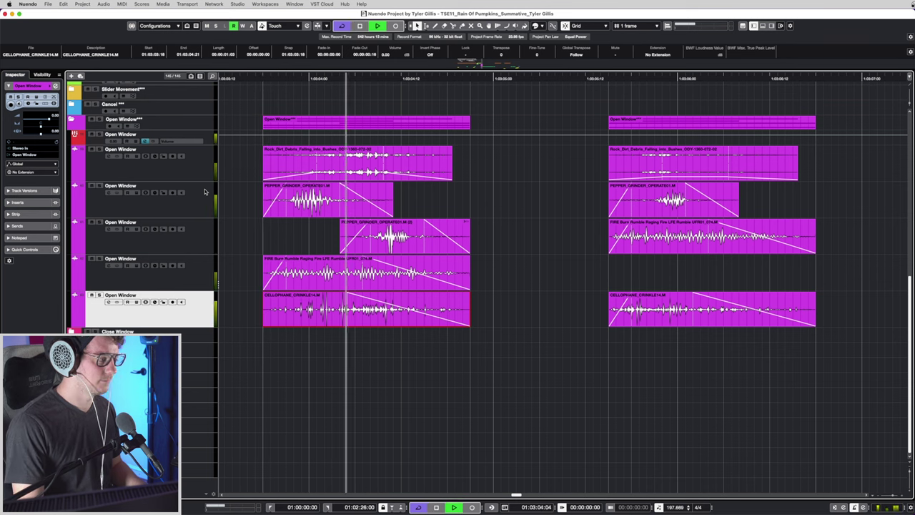
key(space)
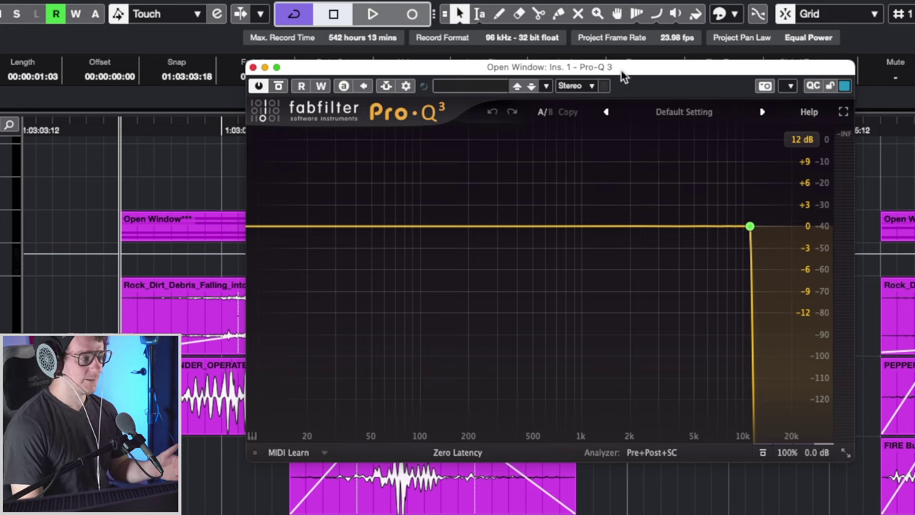
- Turn on the Pro-Q 3 11000 Hz brickwall cut, audition it, and close Pro-Q 3
mouse_move(731, 198)
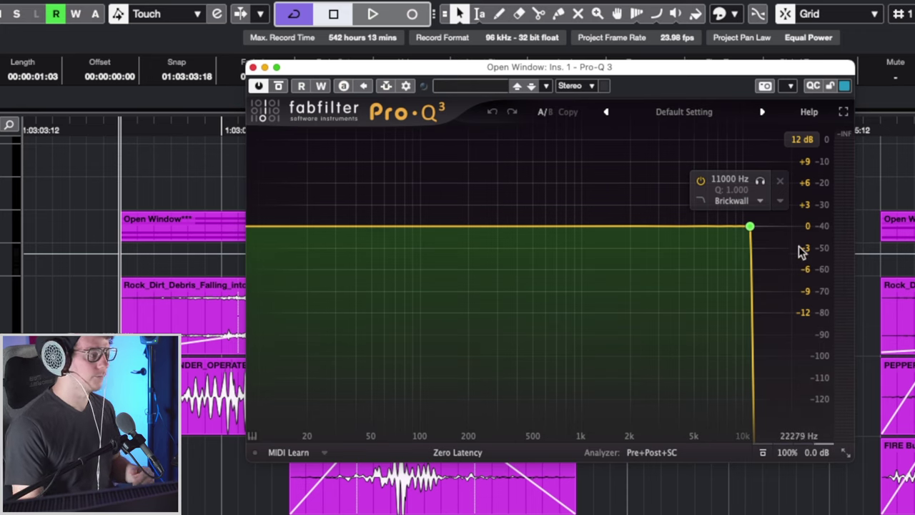
key(space)
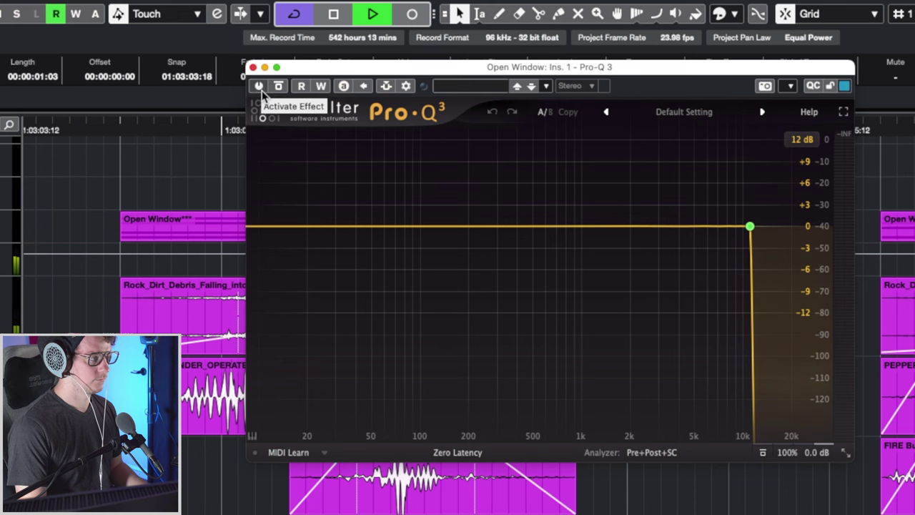
click(259, 87)
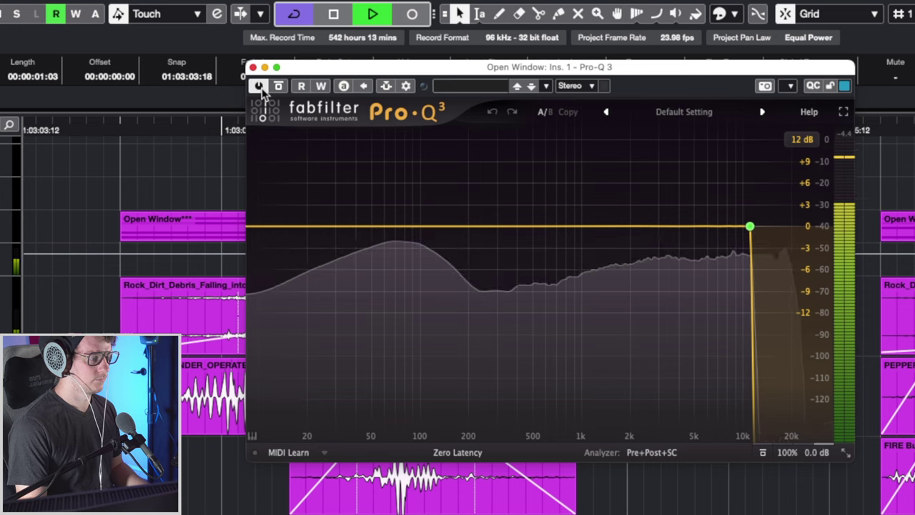
key(space)
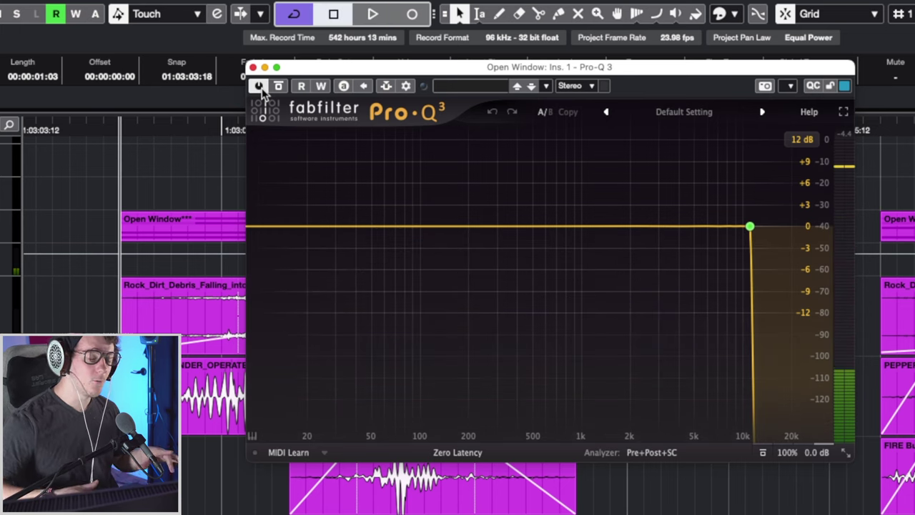
click(252, 67)
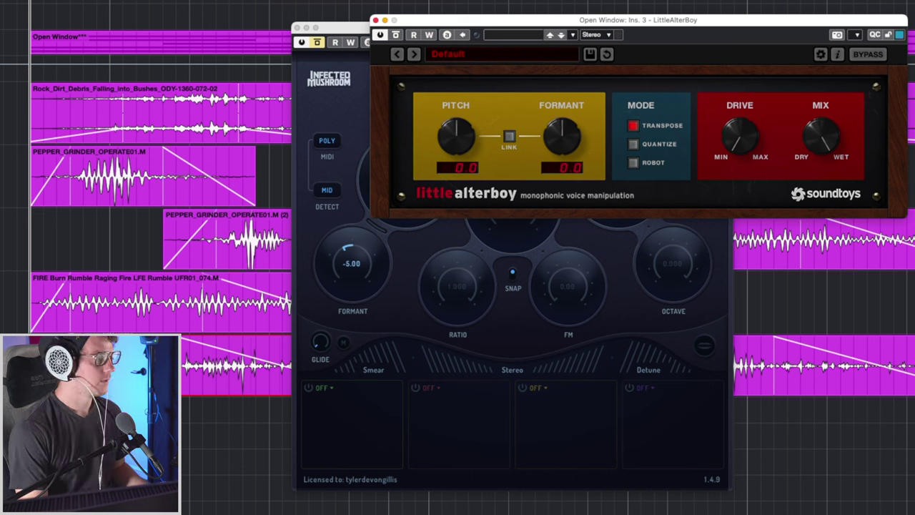
- Close LittleAlterBoy and play the sound through Manipulator at pitch -1.00, formant -5.00
click(374, 20)
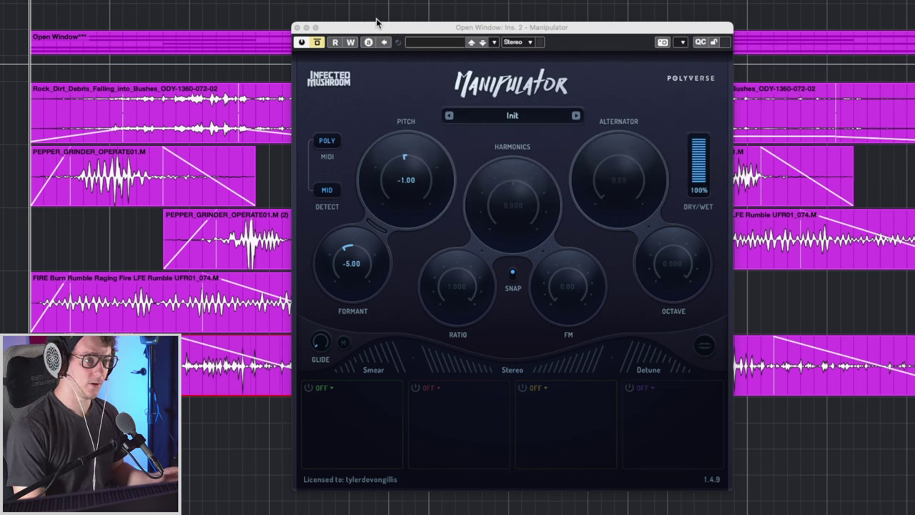
key(space)
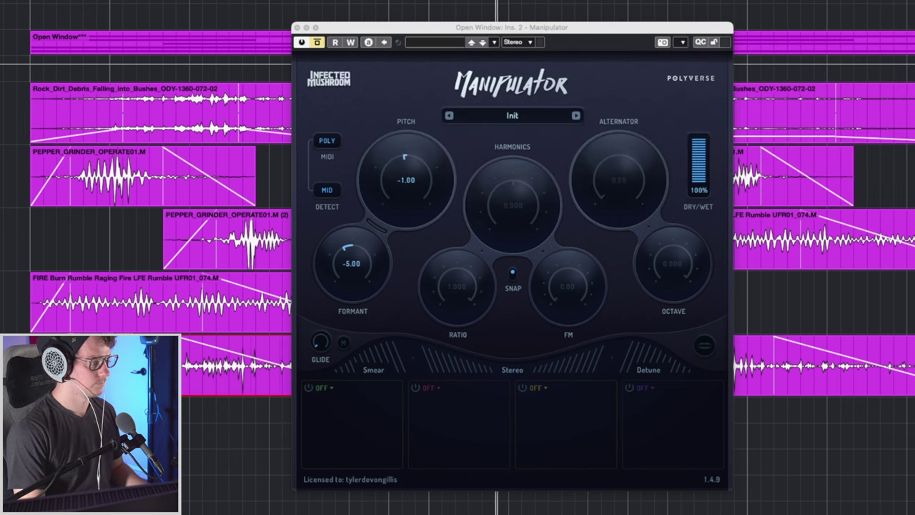
key(space)
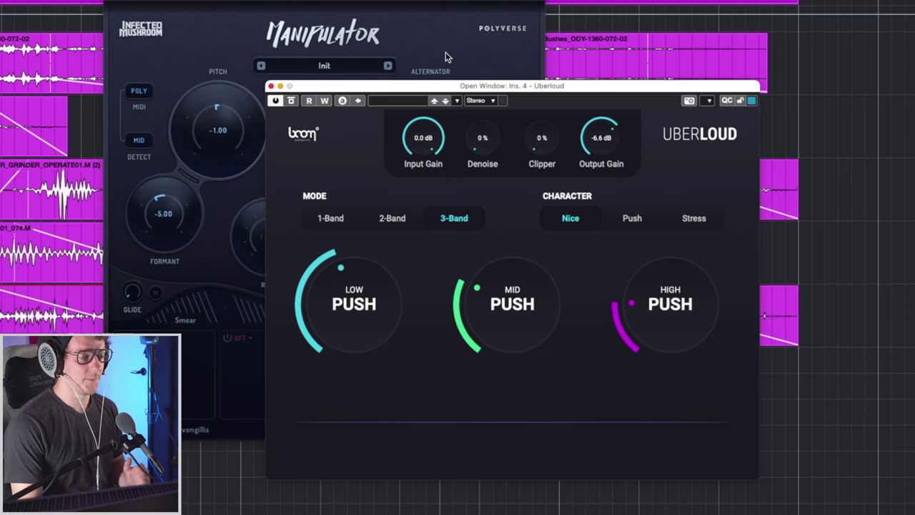
- Play the sound through Uberloud and select the PEPPER_GRINDER_OPERATE01.M (2) event
key(space)
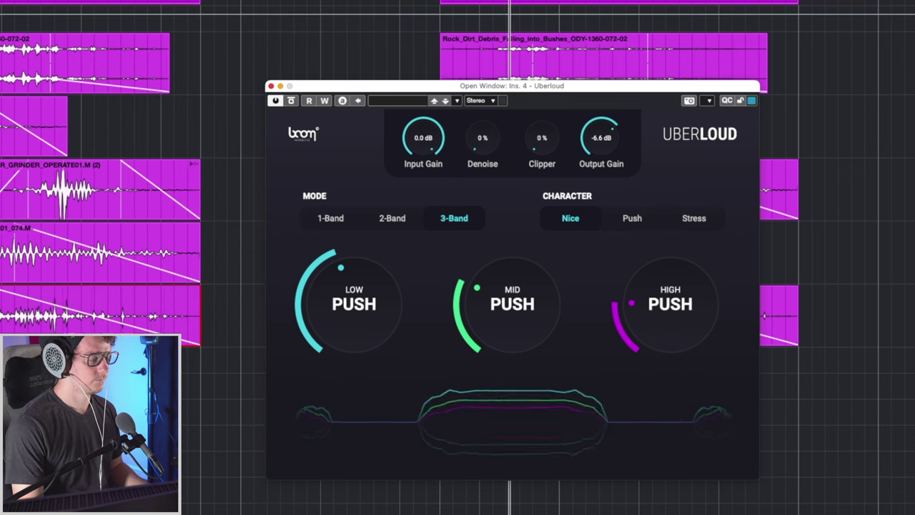
click(88, 218)
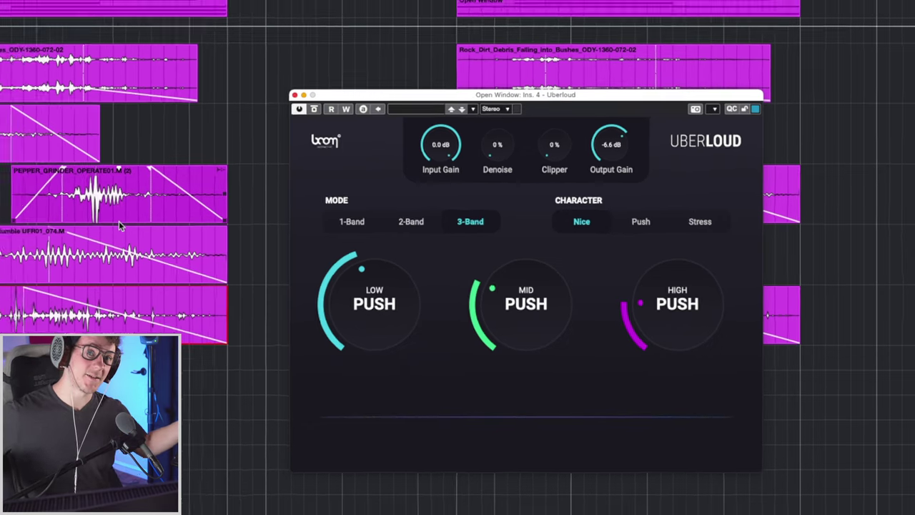